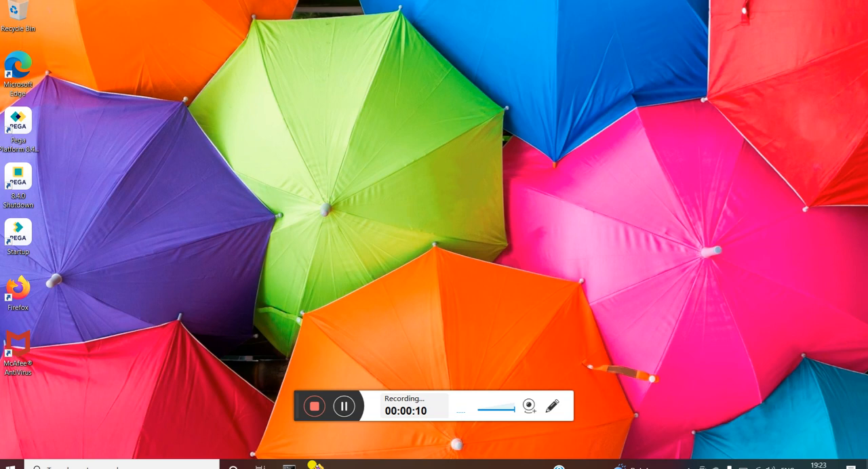
Step: Review the API key, Maps JavaScript and Dynamic System Settings prerequisites in Pega's "Configuring the Map control" documentation in Firefox
mouse_move(315, 465)
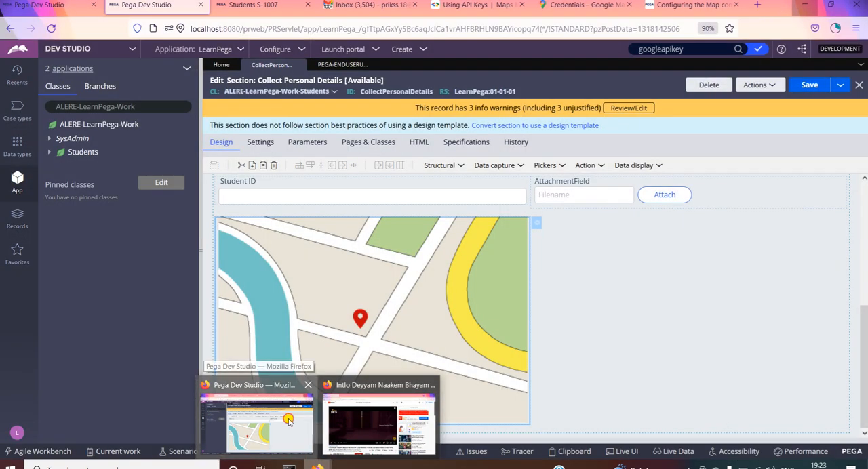
click(288, 420)
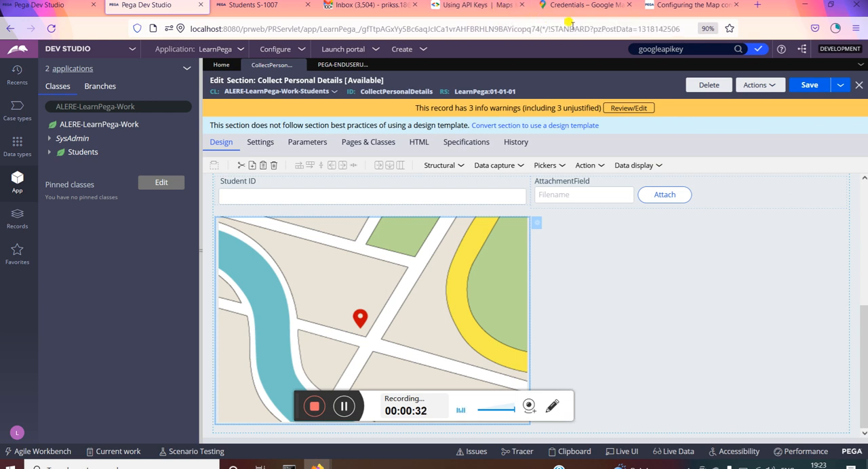
click(708, 14)
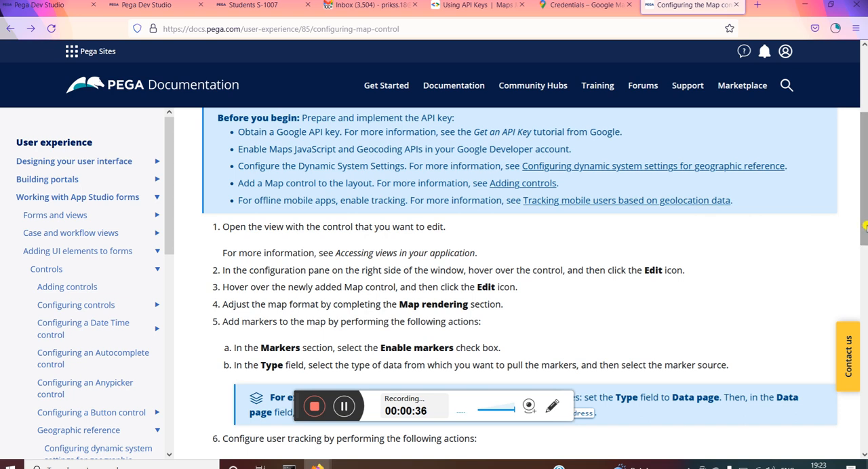
drag(865, 226, 856, 157)
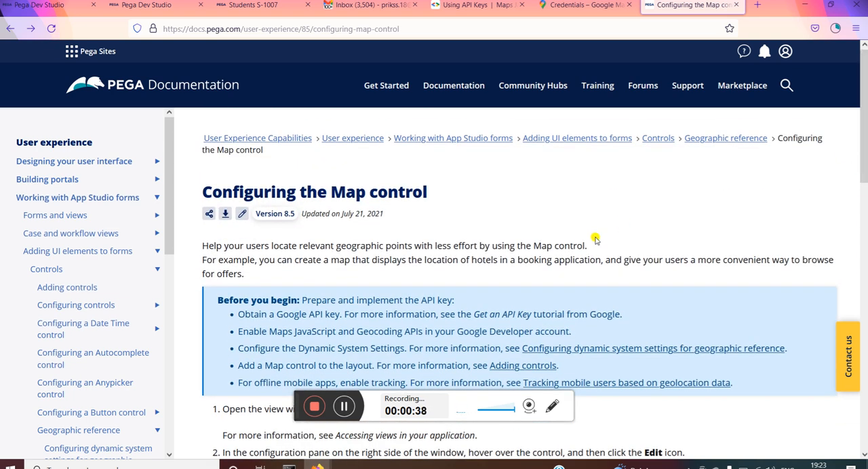
drag(864, 102, 865, 112)
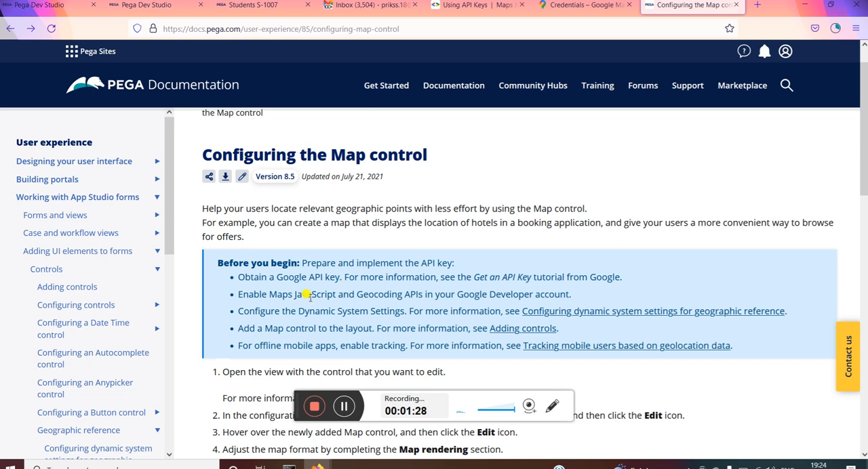
drag(267, 290, 332, 295)
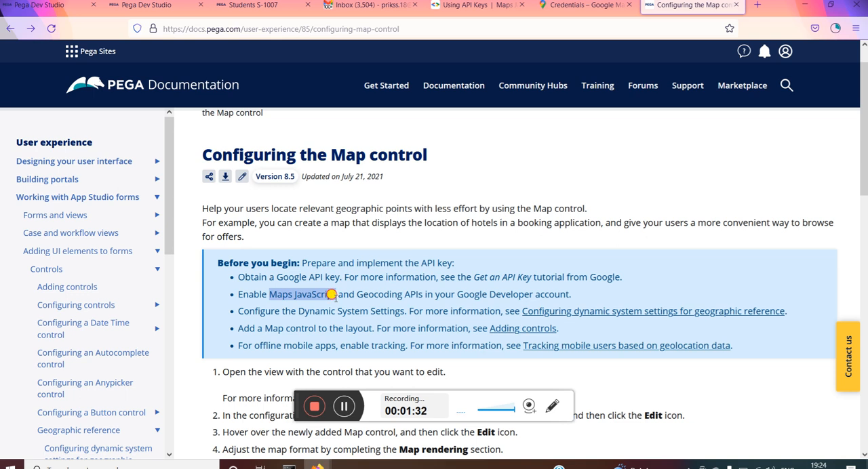
click(334, 296)
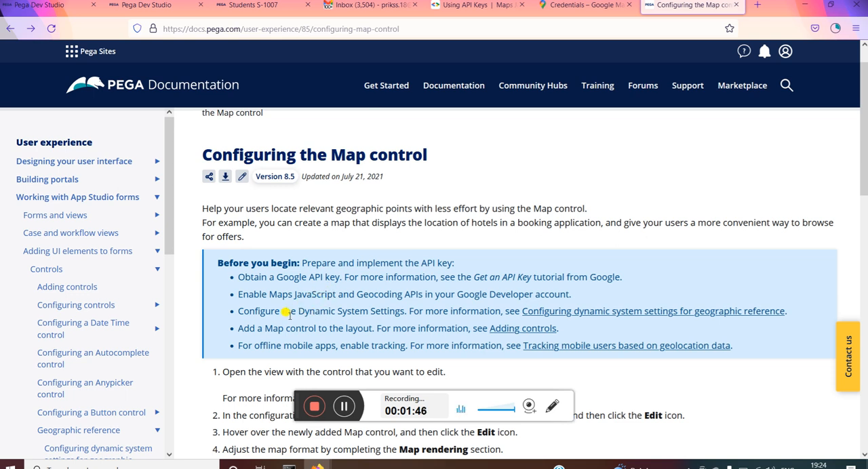
drag(297, 309, 405, 309)
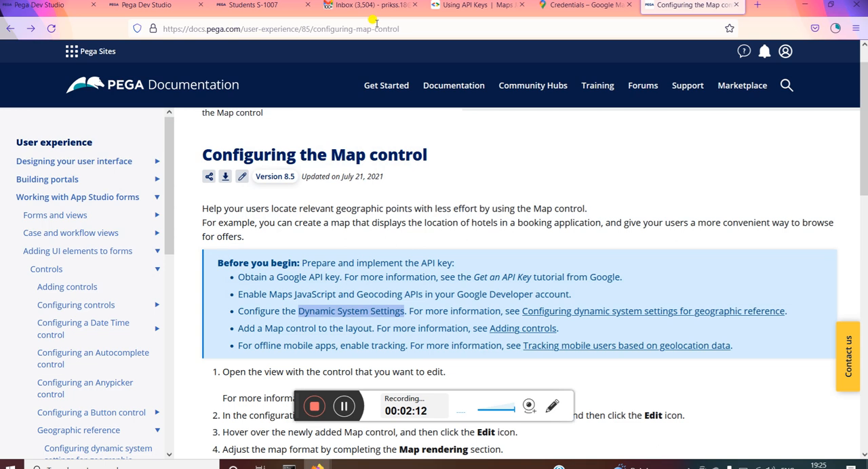
Step: Go to the Google Maps Platform Credentials page from the "Using API Keys" guide and select the Learn Pega project
click(370, 7)
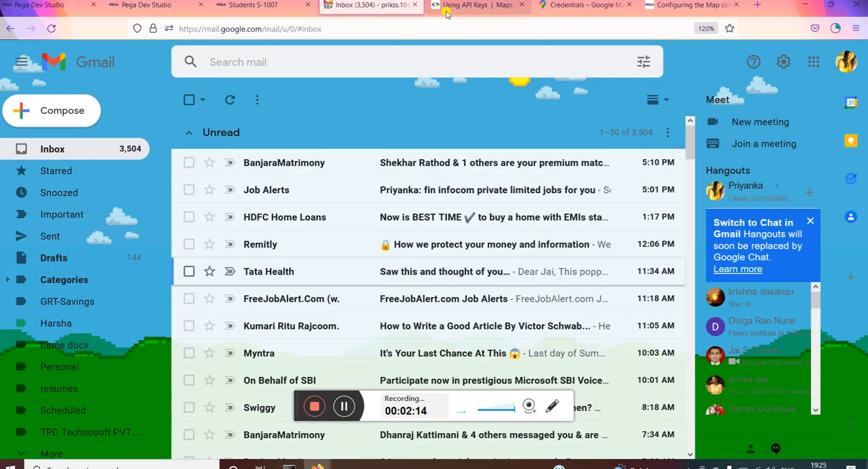
click(474, 7)
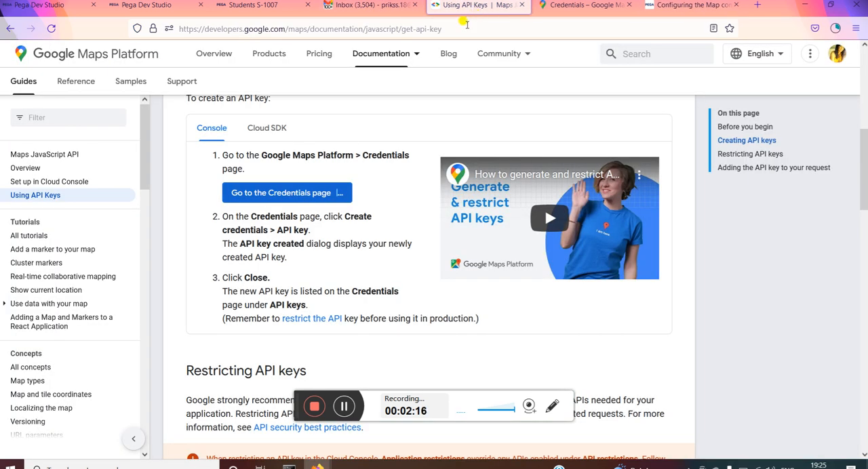
click(464, 24)
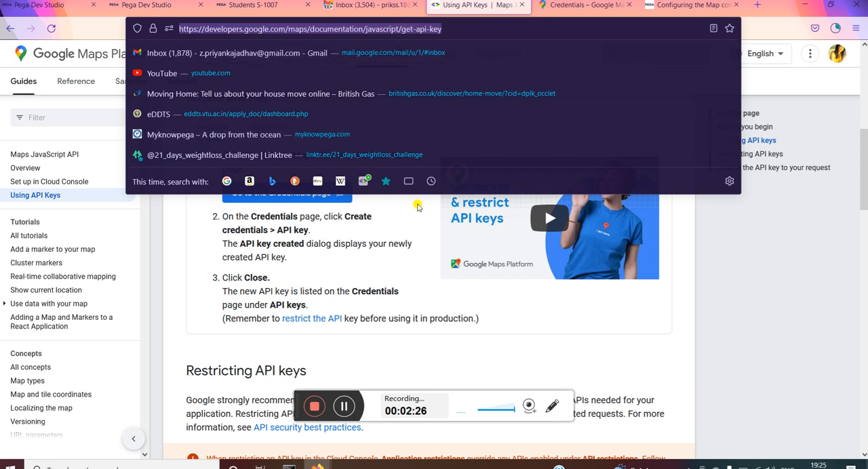
click(417, 211)
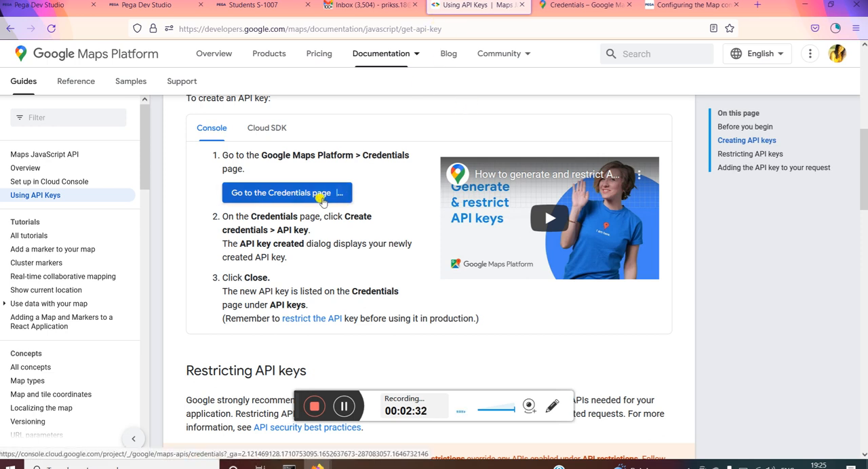
click(323, 199)
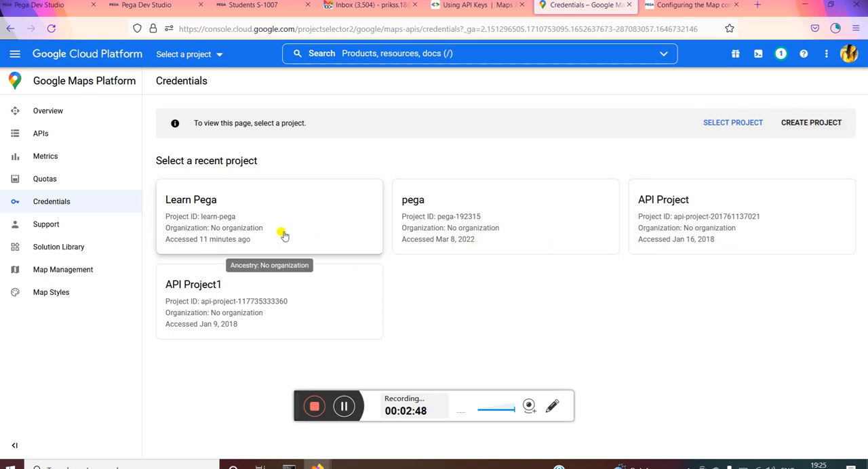
click(218, 200)
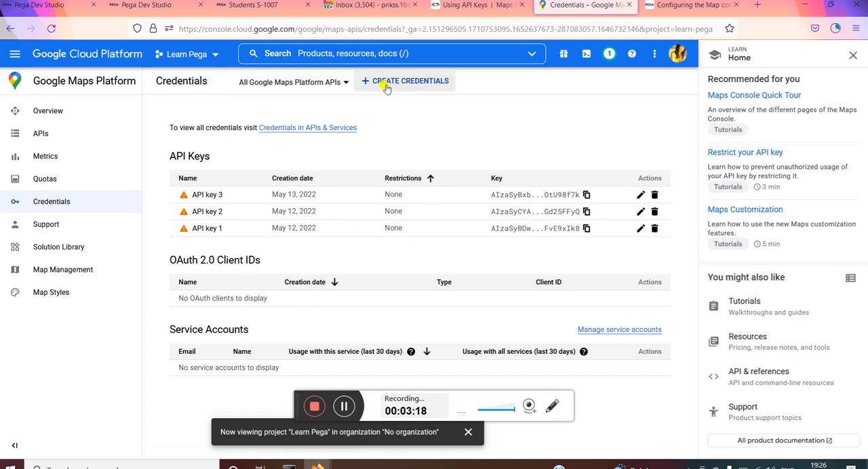
Step: Create a trial API key in the Learn Pega project and delete that same key from the API keys list
click(346, 82)
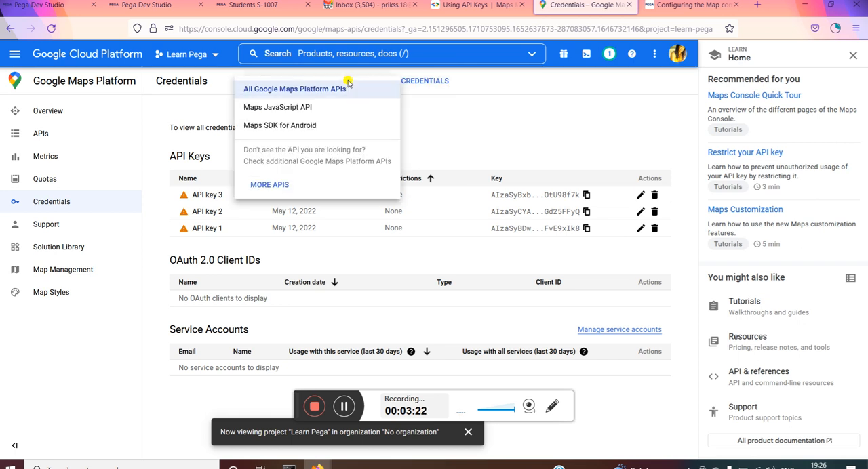
click(434, 110)
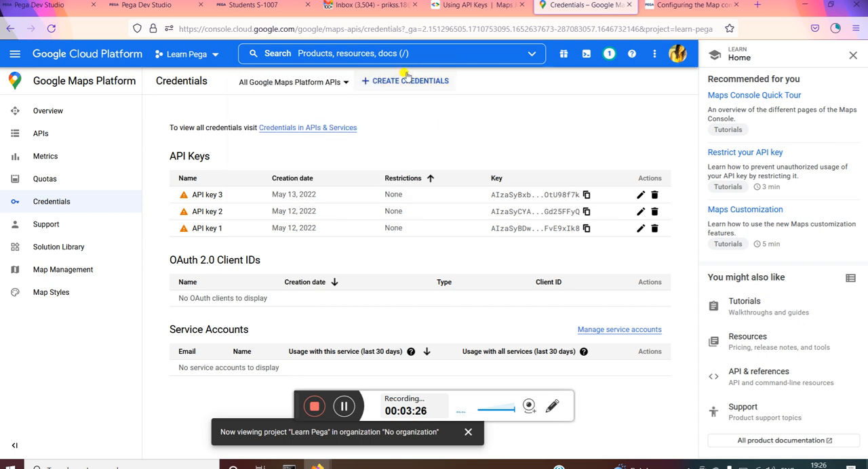
click(367, 82)
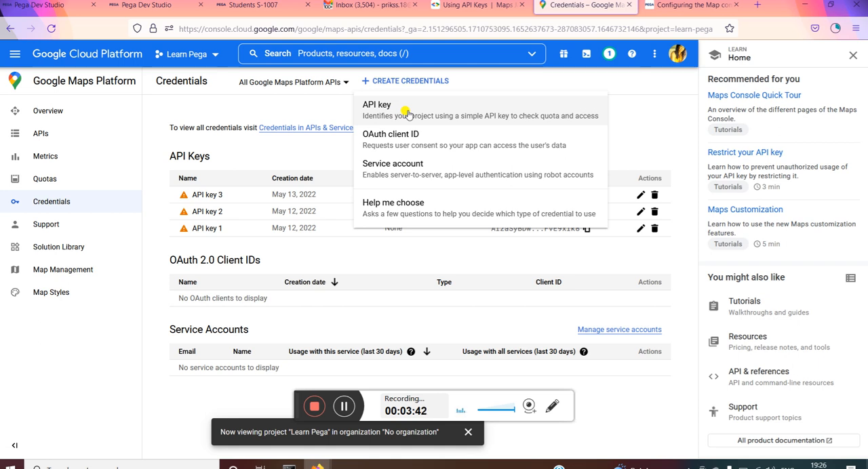
click(429, 116)
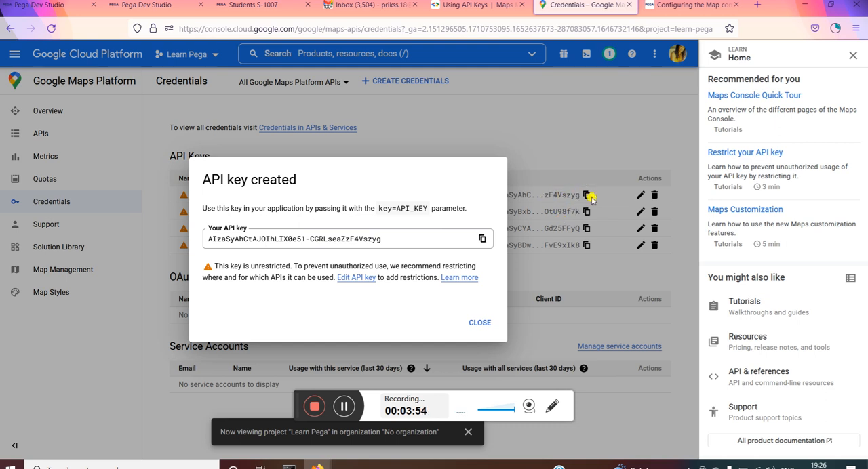
click(479, 322)
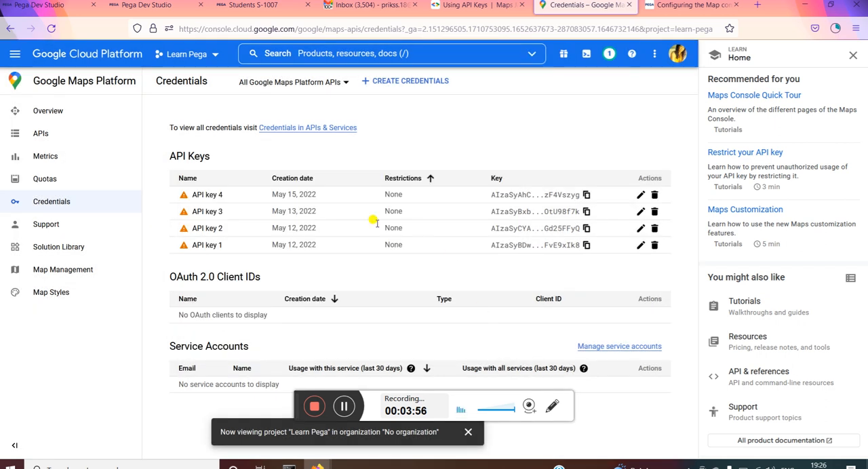
click(655, 195)
click(477, 300)
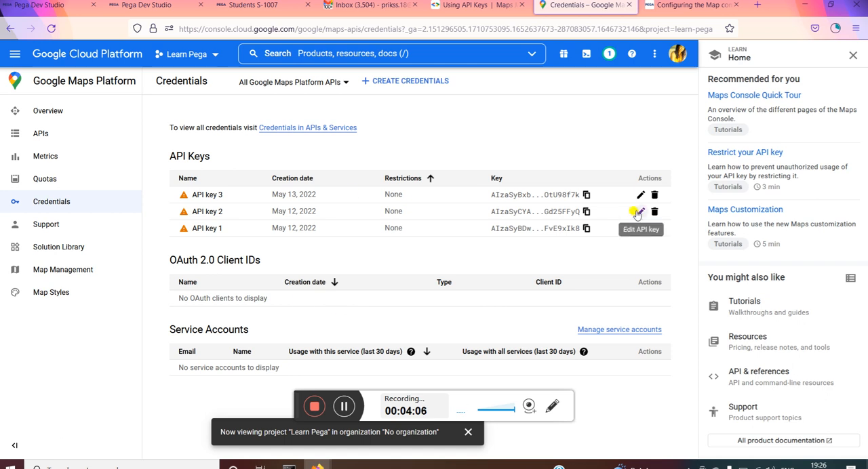
Step: Copy the key value of API key 3
click(586, 194)
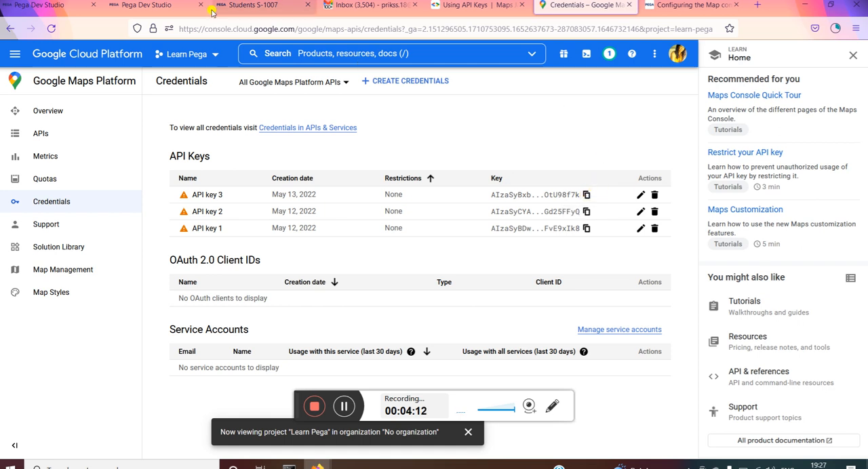
Step: Switch back to Pega Dev Studio and open the Map control's cell properties in the Collect Personal Details section
click(143, 6)
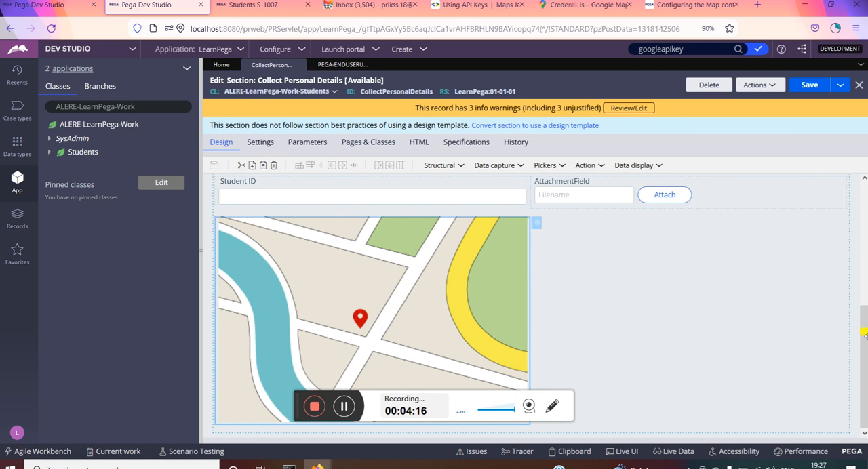
drag(863, 332, 856, 222)
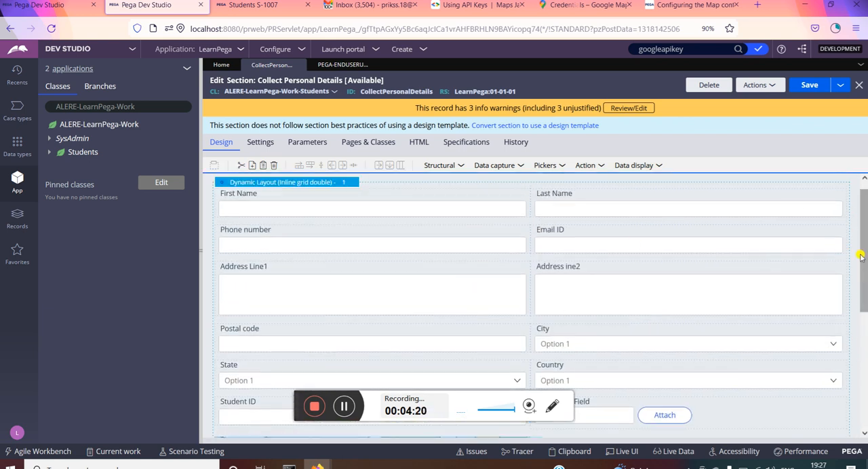
scroll(862, 255, down, 3)
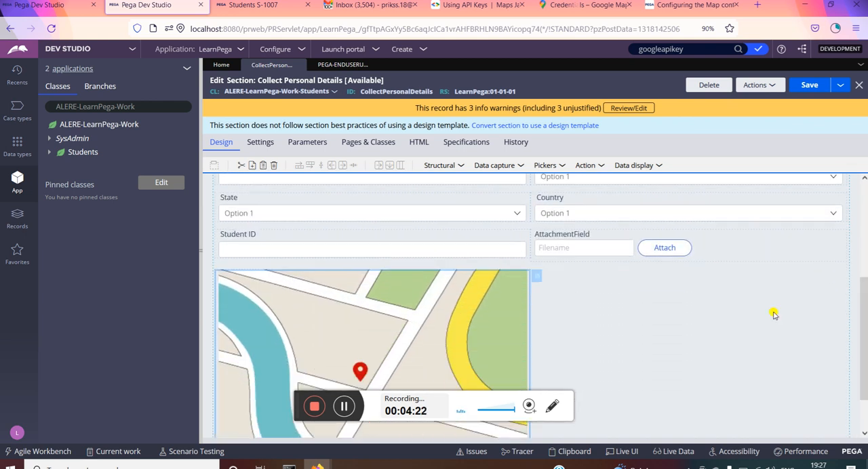
double_click(398, 344)
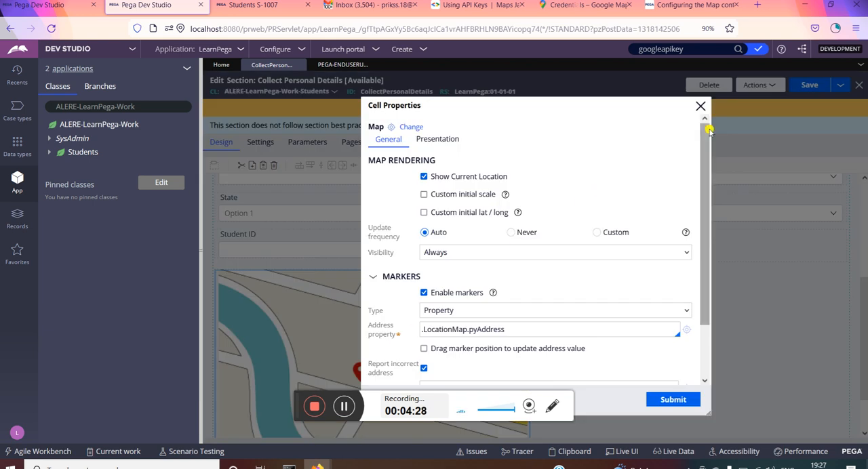
click(698, 107)
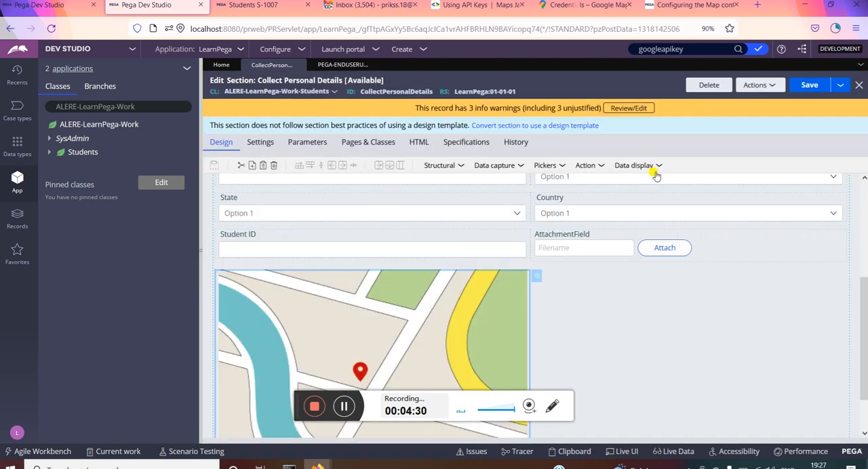
click(656, 167)
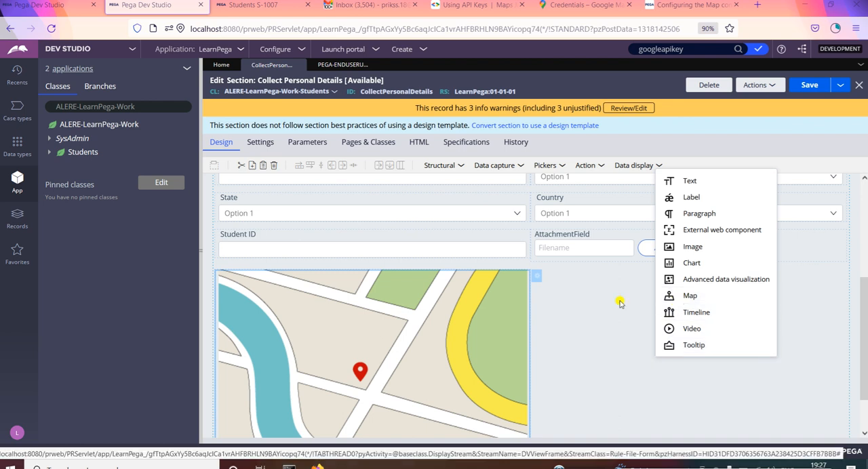
double_click(400, 373)
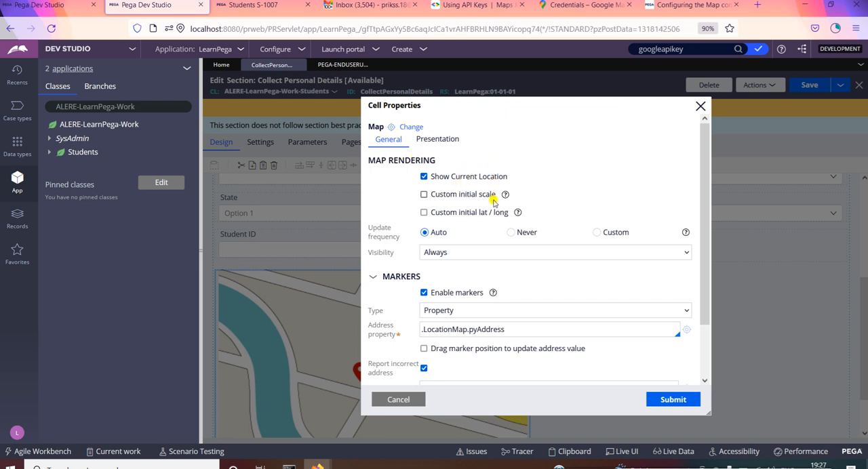
Step: Examine the Map's general settings: initial scale, visibility options, marker type options, error message and identifiers
click(424, 195)
click(423, 195)
click(501, 252)
click(503, 253)
drag(702, 200, 723, 292)
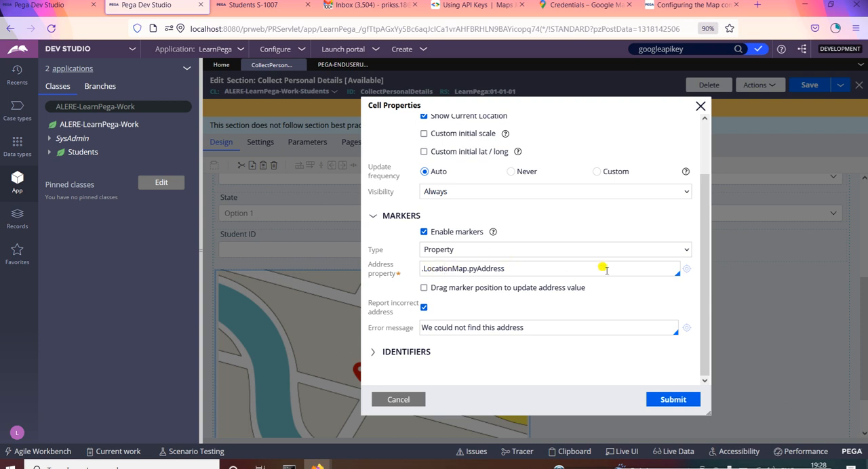
click(558, 252)
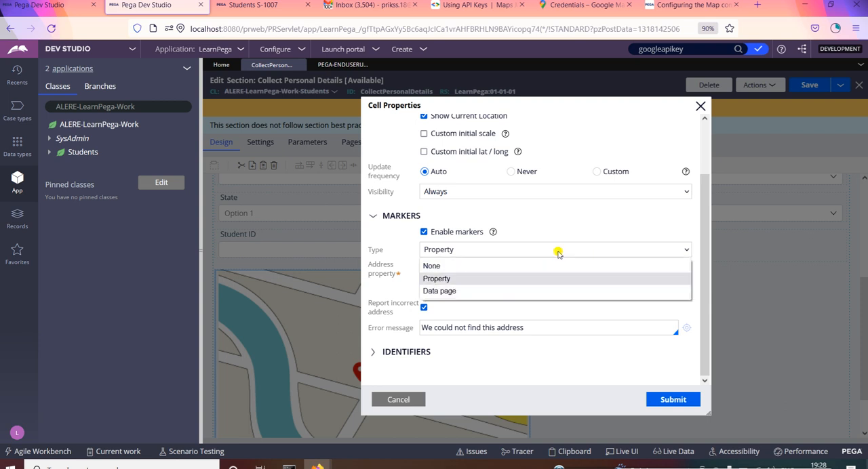
click(558, 251)
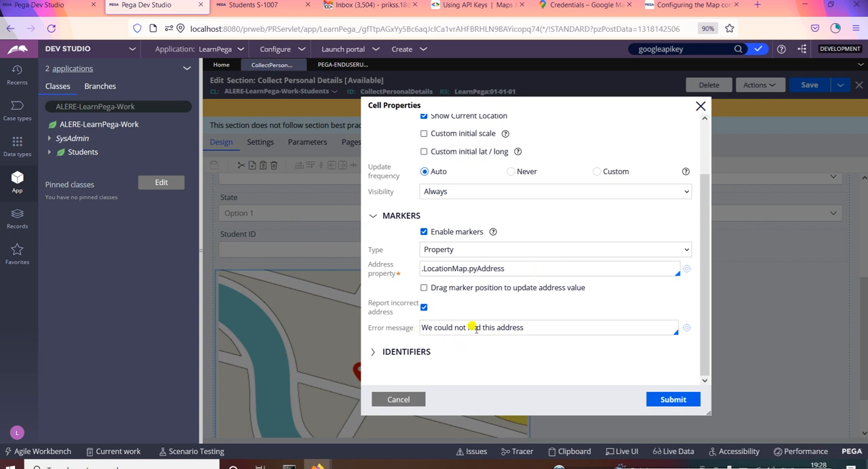
drag(535, 327, 372, 314)
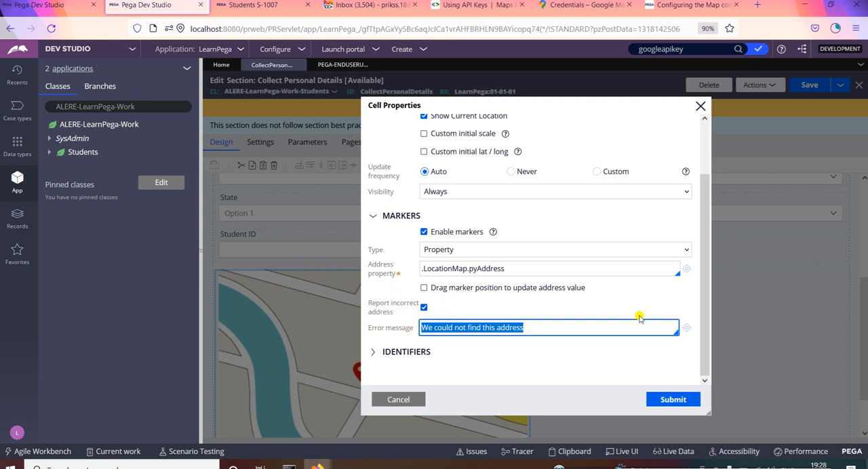
click(408, 353)
click(409, 352)
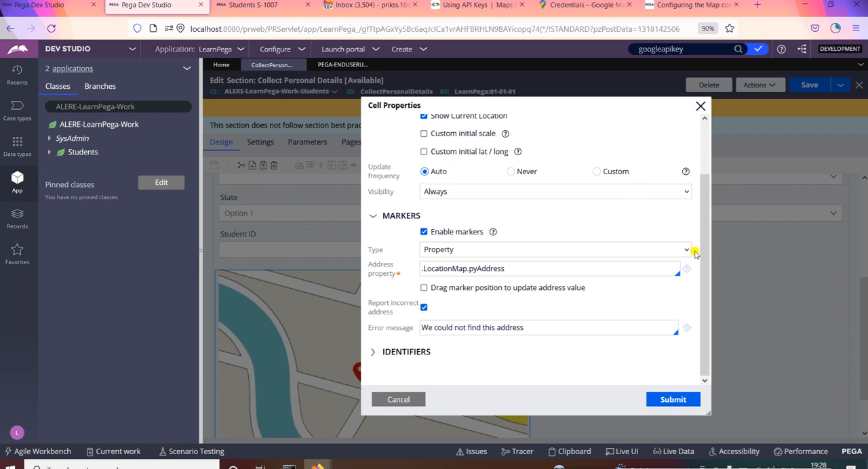
drag(700, 260, 675, 138)
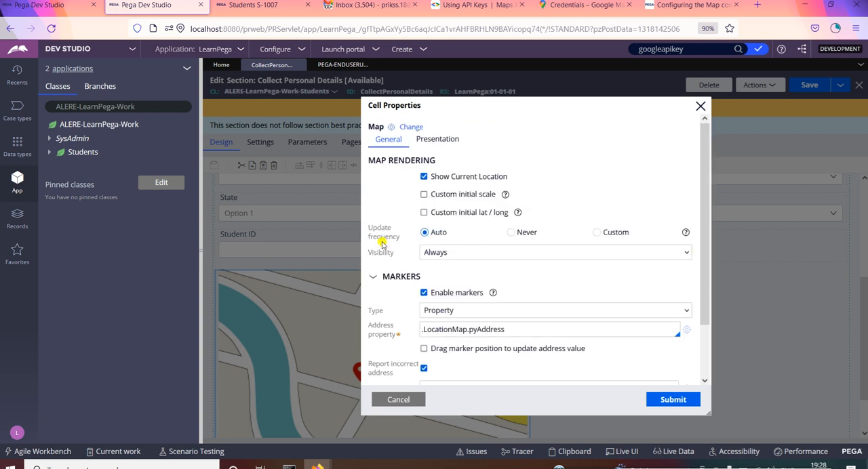
Step: Try turning off the Map's markers, then dismiss the cell properties without submitting the change
click(423, 293)
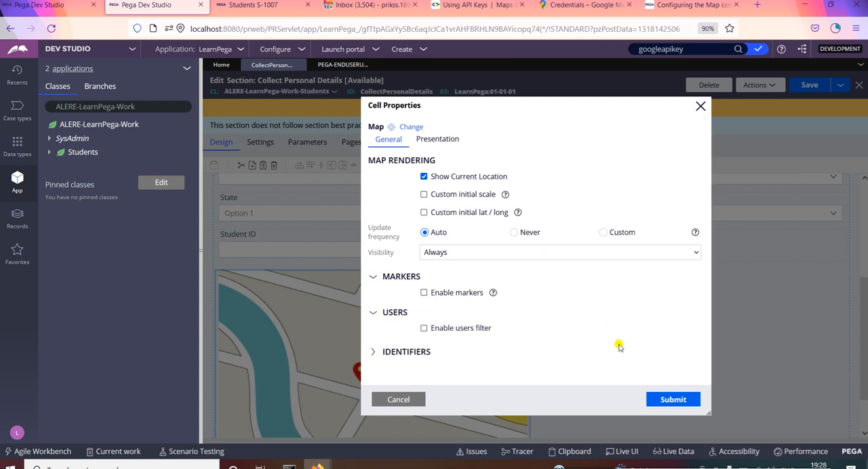
click(700, 107)
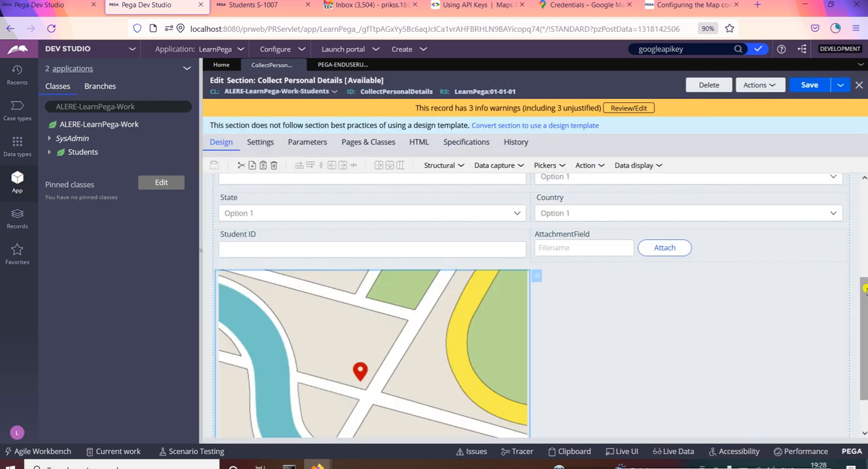
drag(866, 289, 818, 155)
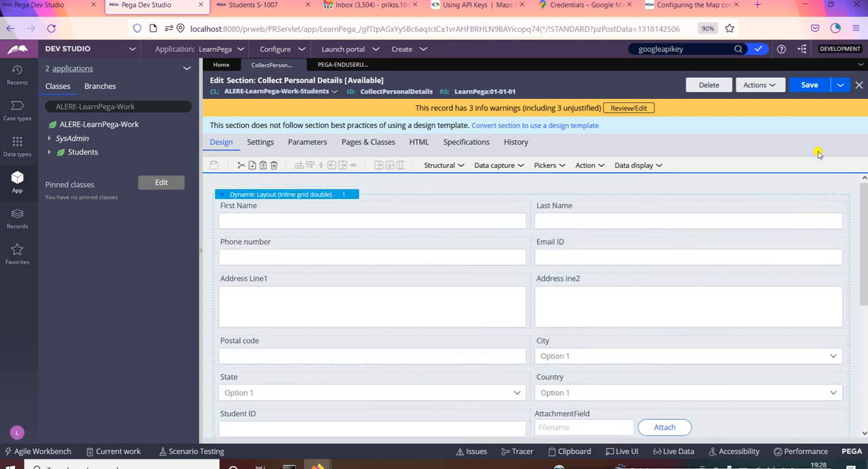
Step: Search the rules for googleapikey and open the Pega-EndUserUI uiengine/map/googleapikey Dynamic System Settings record
click(696, 49)
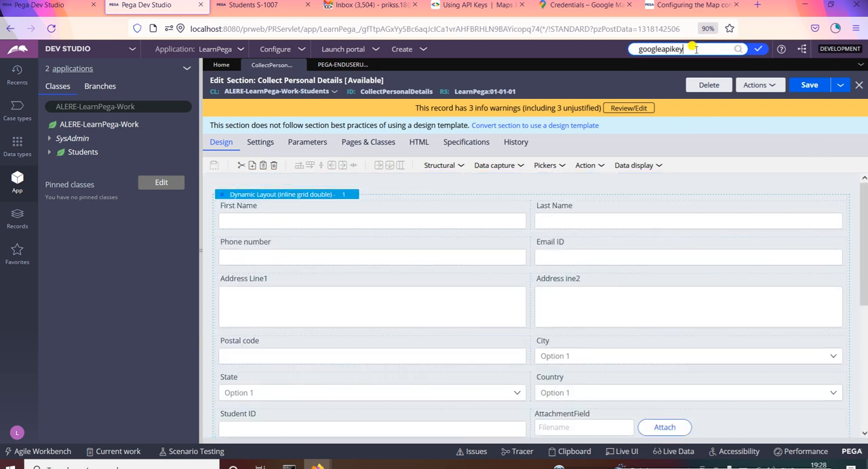
drag(696, 49, 632, 49)
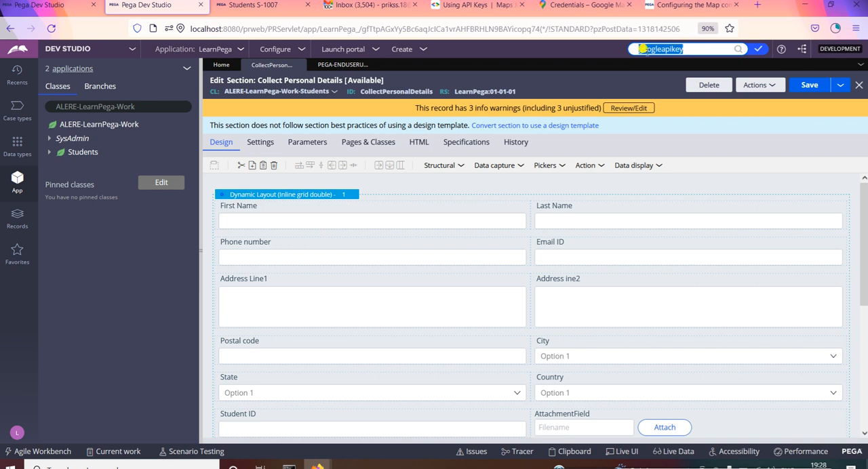
key(Return)
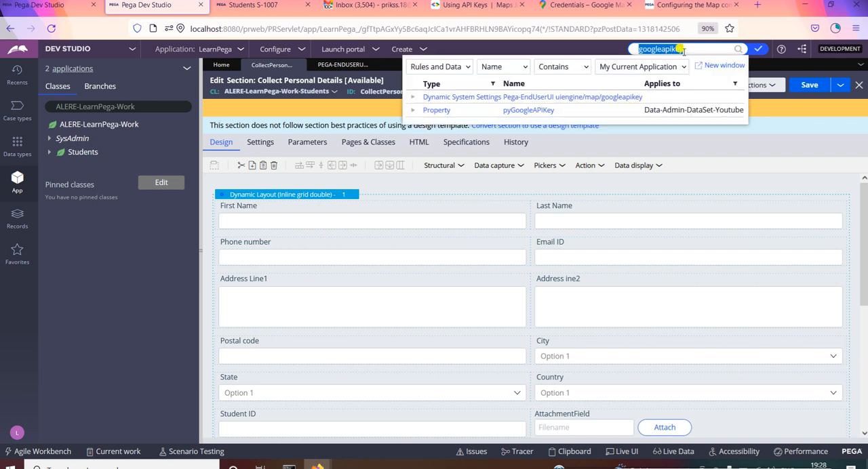
click(412, 99)
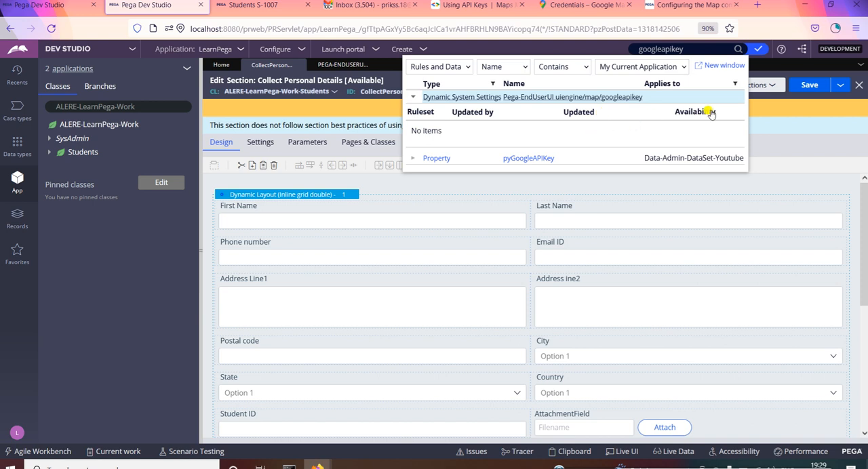
click(610, 97)
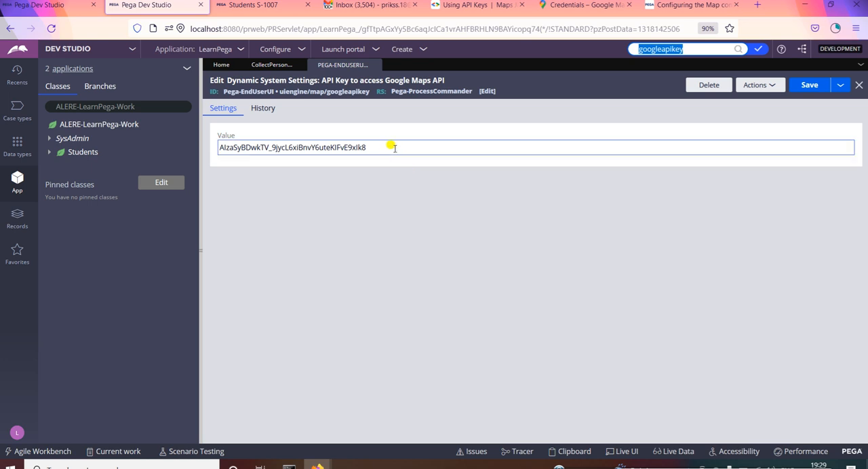
Step: Select the setting's key value, then switch to the Google Maps Platform credentials and sort the API keys by name
drag(391, 144, 178, 156)
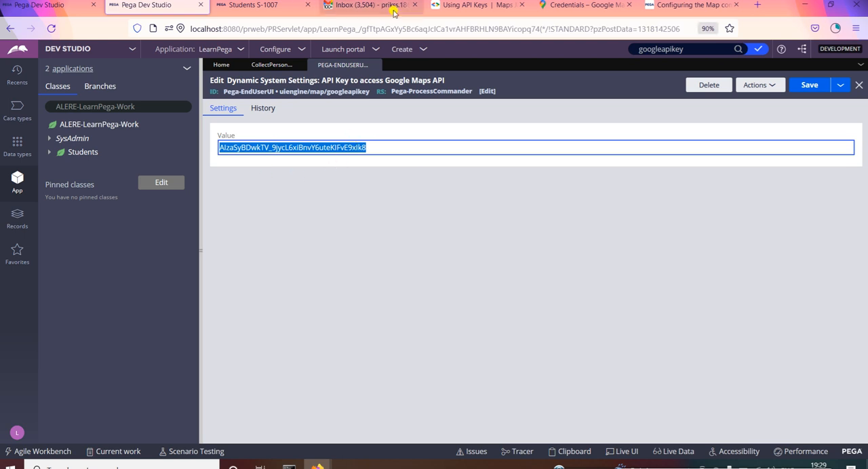
click(567, 8)
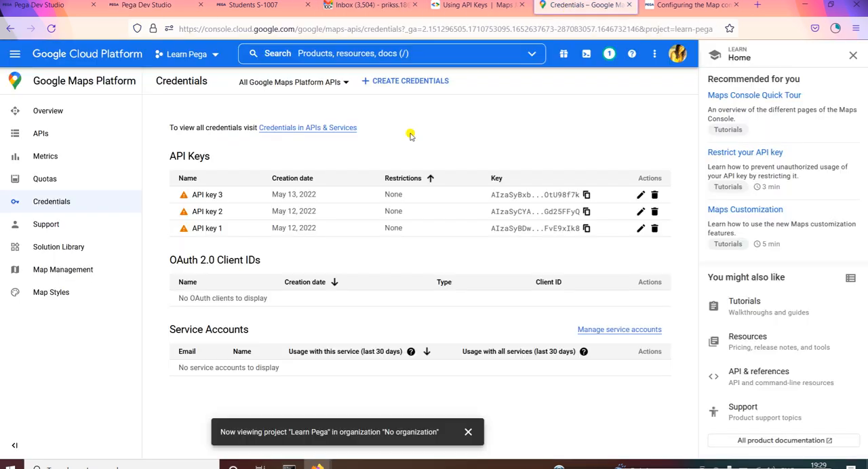
click(219, 180)
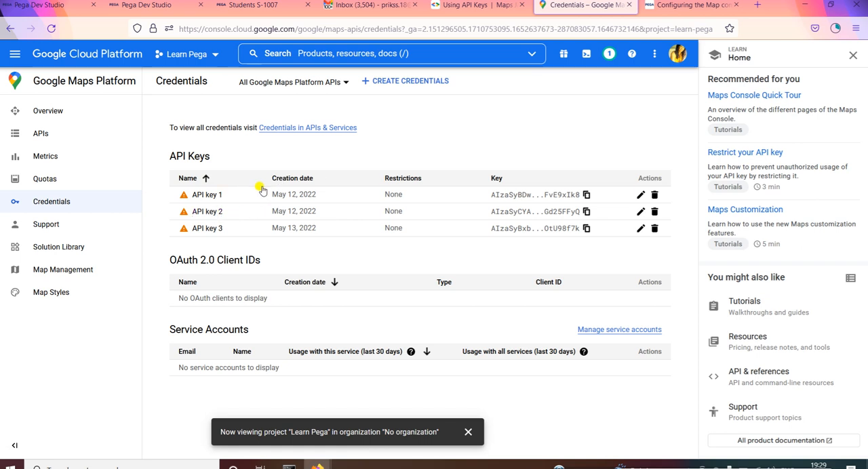
Step: Examine the Learn Pega project's enabled and additional APIs, including the Geolocation API's product page
click(38, 133)
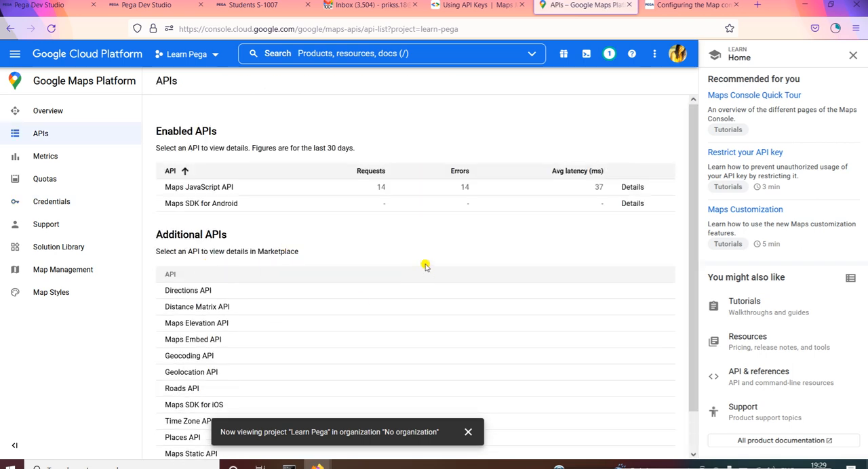
drag(692, 138, 694, 204)
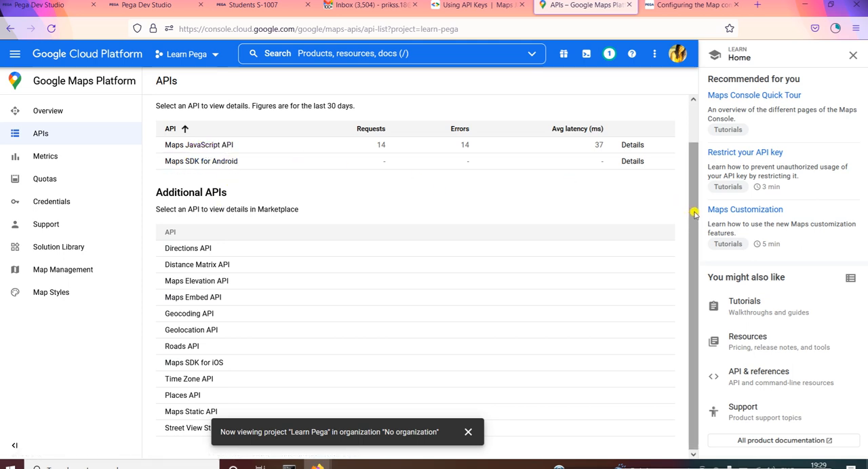
drag(695, 213, 683, 168)
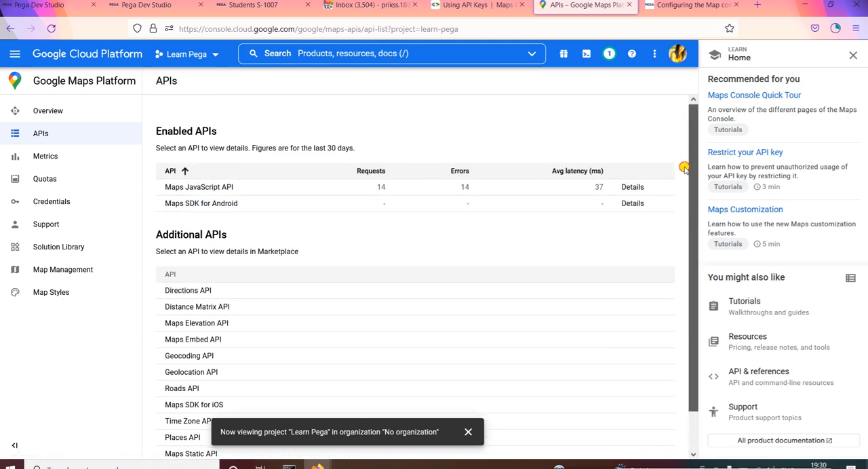
click(185, 374)
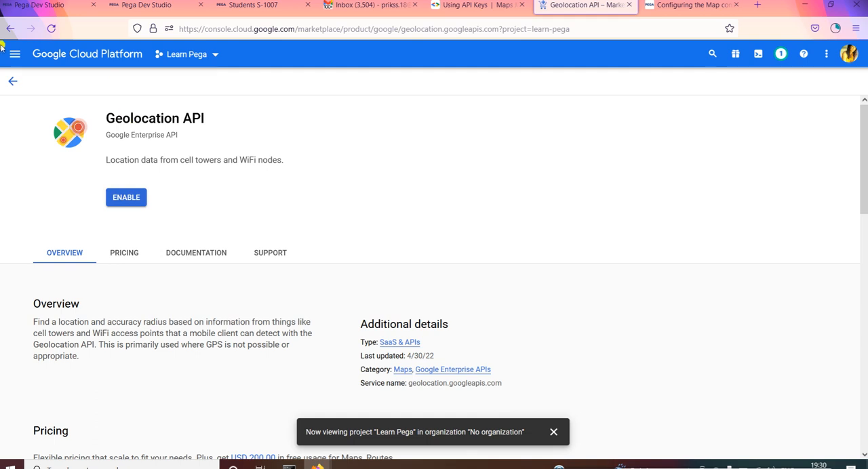
click(14, 82)
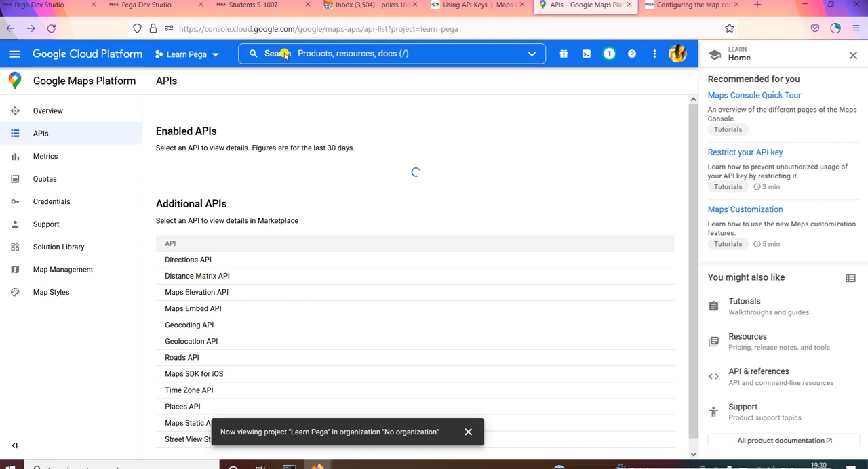
Step: Switch back to Pega Dev Studio, save the Google Maps API key setting and return to the Collect Personal Details section
click(147, 6)
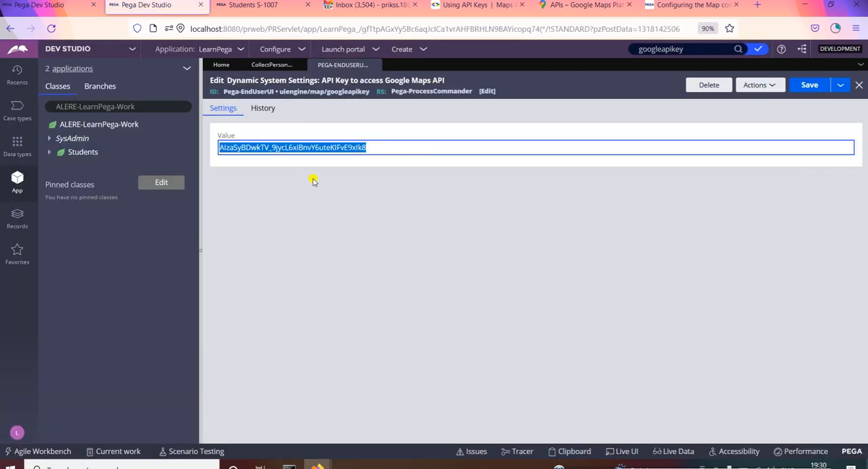
click(806, 85)
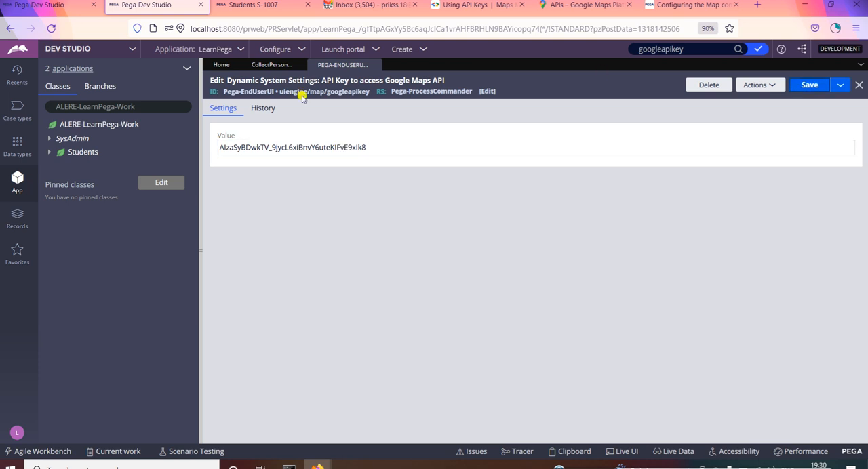
click(271, 64)
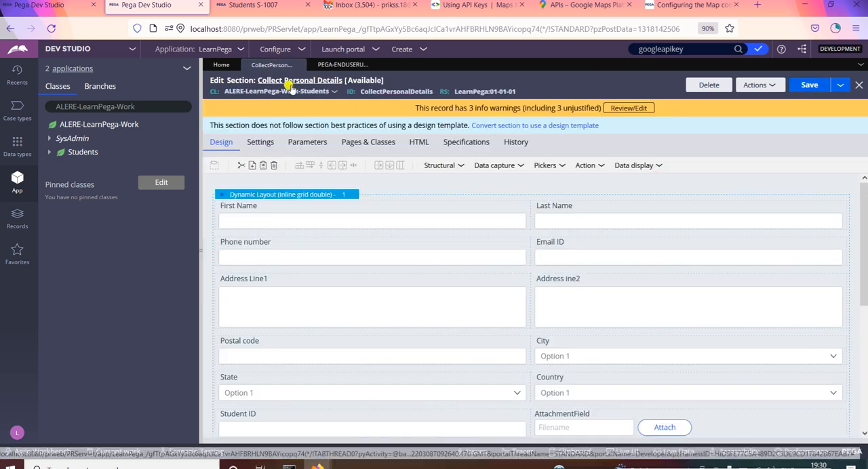
Step: Launch the Case Worker portal and check how the map loads in the S-1007 Collect Personal Details form
click(377, 49)
click(385, 75)
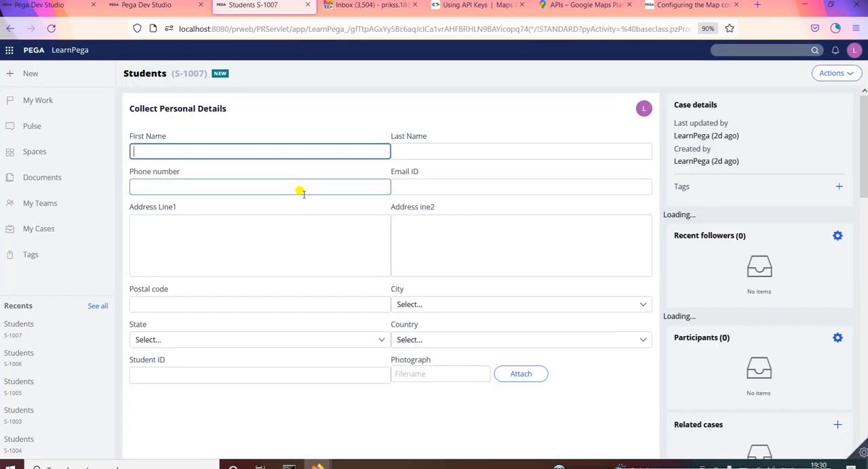
drag(863, 120, 863, 183)
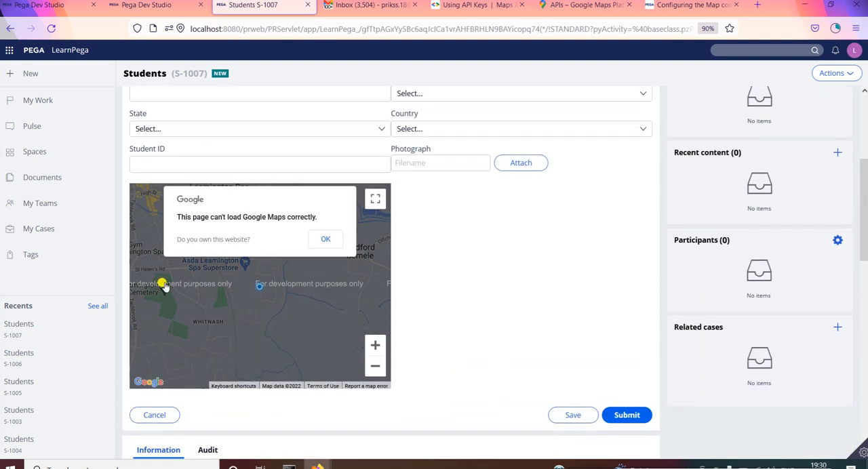
Step: Back in Dev Studio, turn off Show Current Location and Enable markers for the Map control, then submit and save the section
click(171, 7)
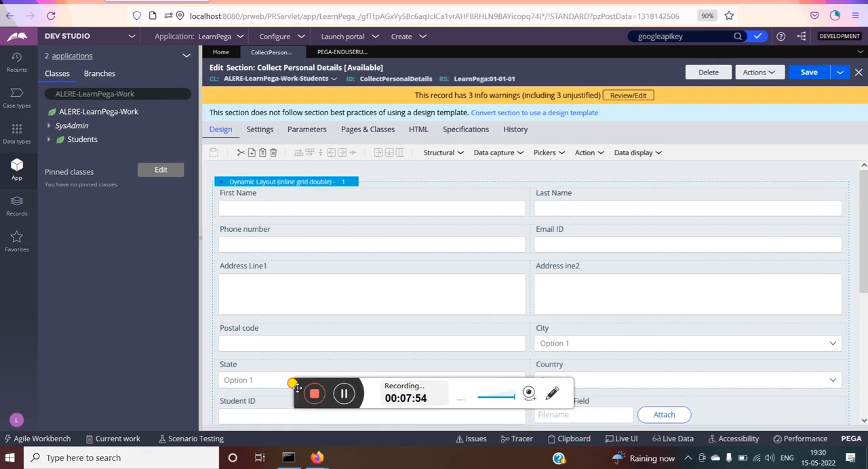
drag(297, 387, 552, 463)
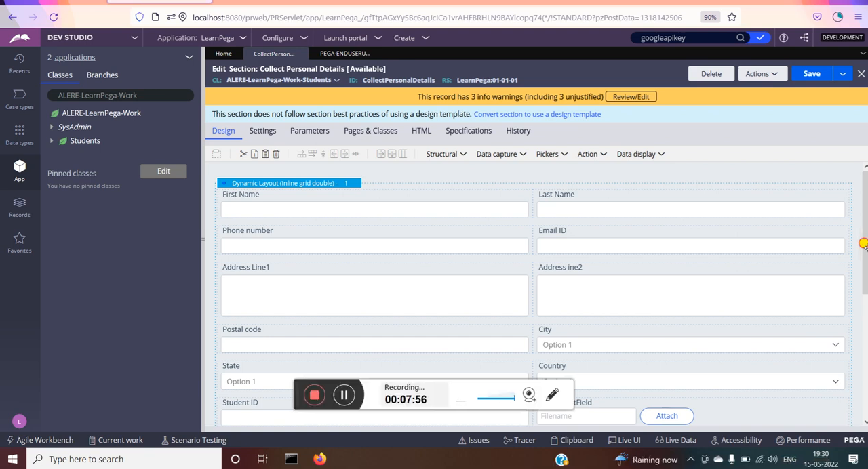
drag(295, 387, 471, 466)
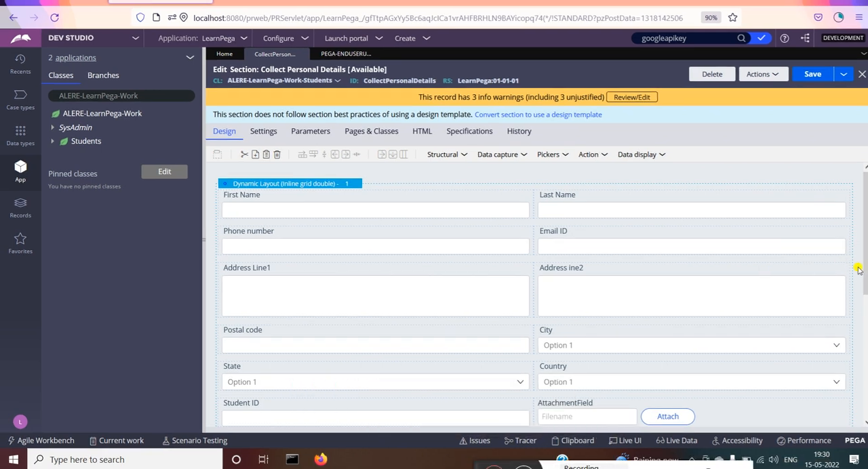
drag(861, 277, 861, 384)
double_click(494, 332)
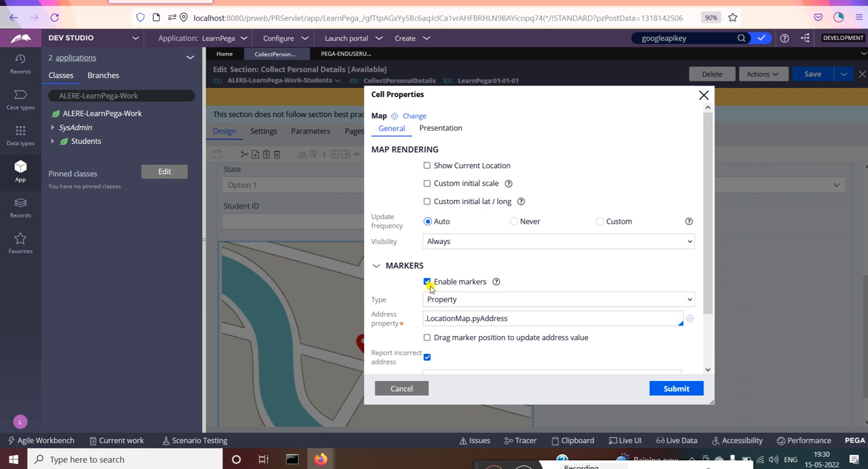
click(427, 282)
click(427, 166)
click(671, 386)
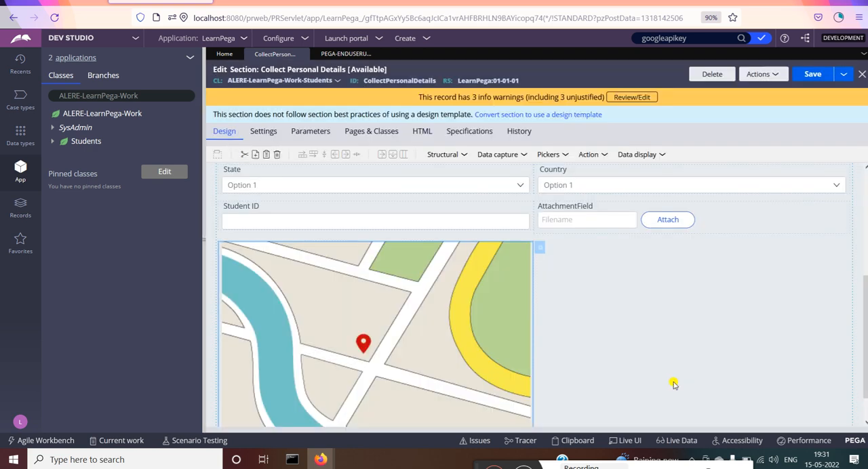
click(812, 76)
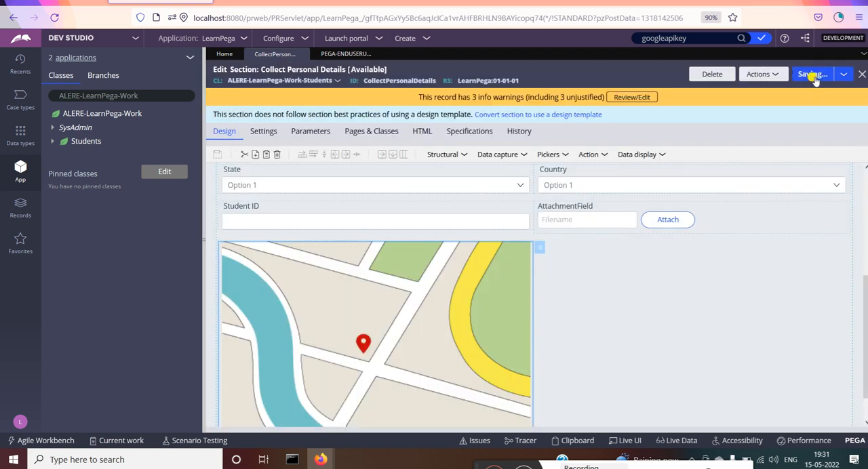
Step: Relaunch the Case Worker portal and examine the reconfigured map below the Student ID field of S-1007
click(378, 40)
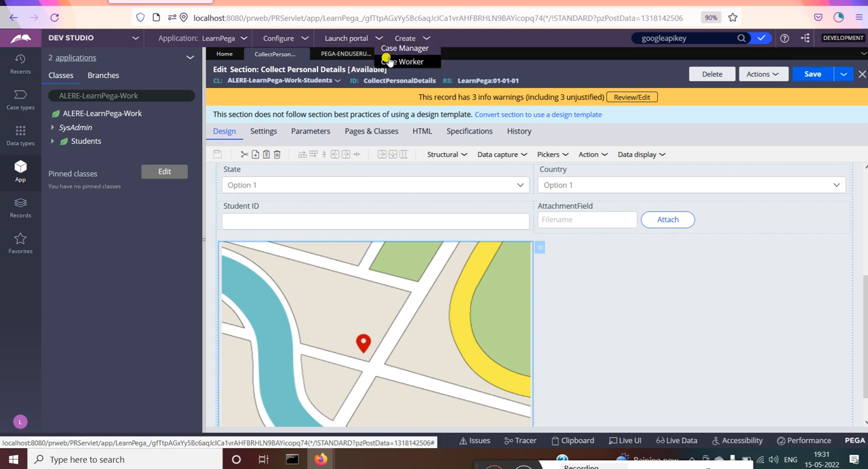
click(388, 62)
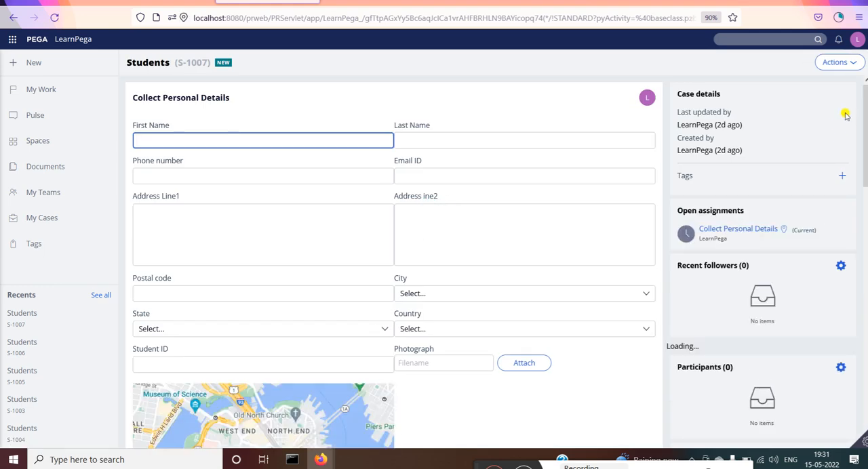
drag(865, 117, 865, 194)
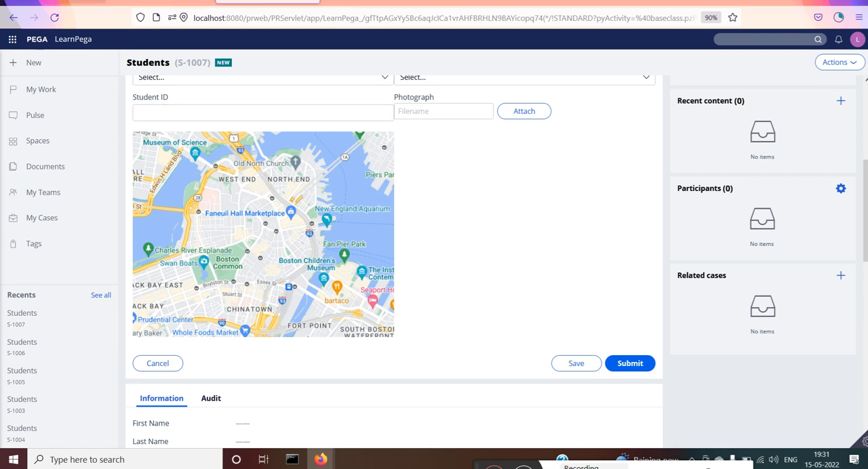
Step: Switch to the Pega documentation on configuring the Map control and review its prerequisites, marker and user tracking instructions
click(161, 1)
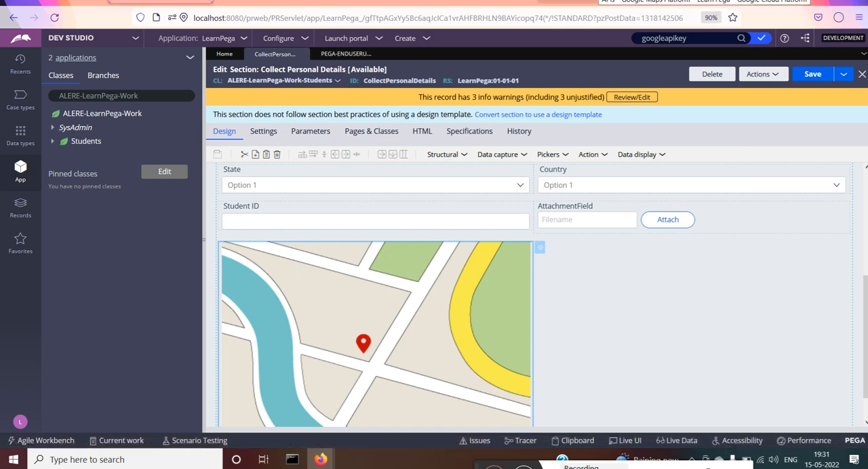
click(696, 2)
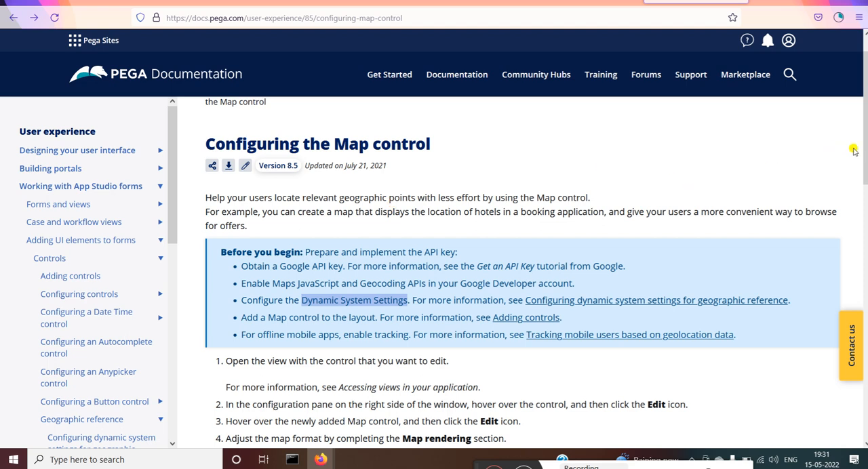
drag(863, 100, 864, 207)
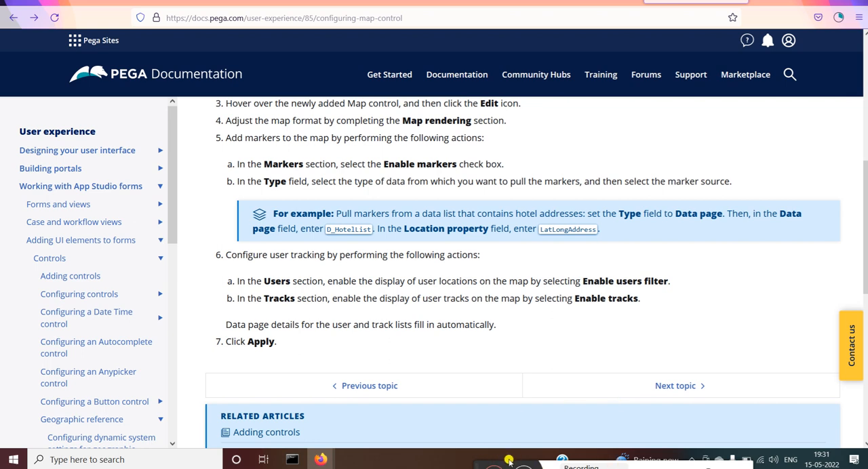
drag(478, 468, 498, 440)
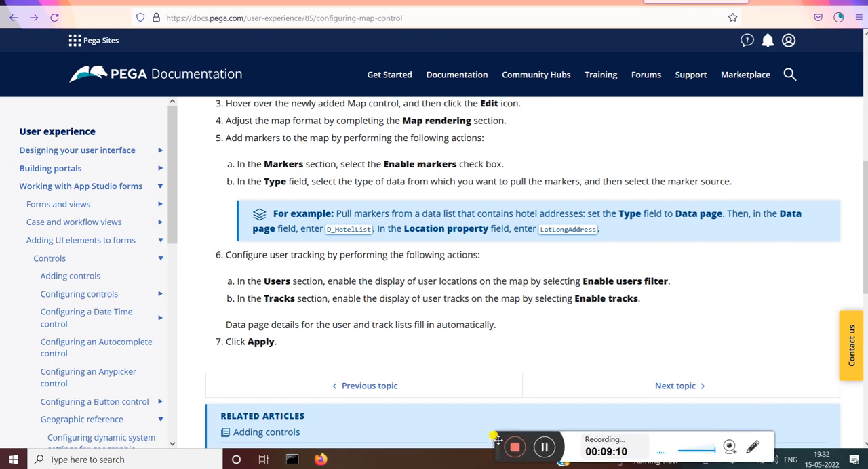